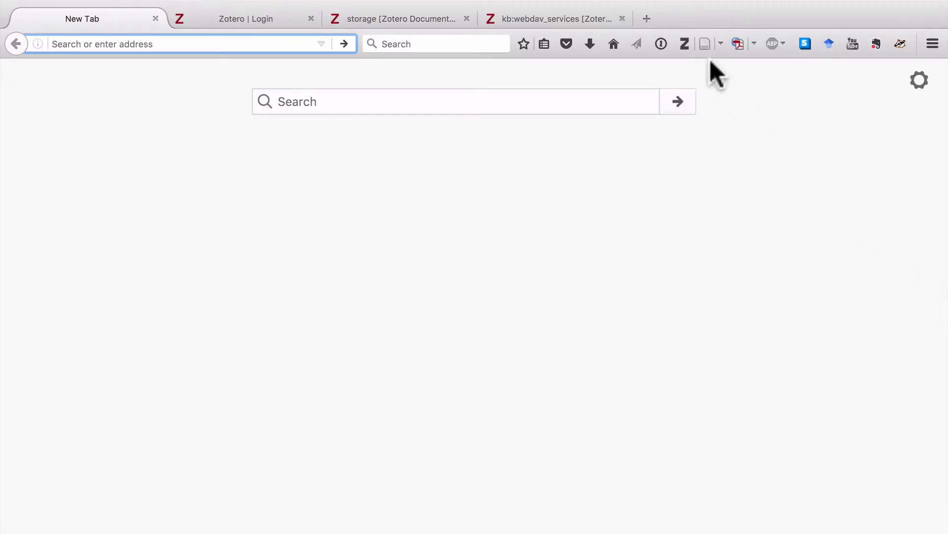
Open the Zotero library from the Z toolbar button and move it into its own browser tab.
{"action": "left_click", "coordinate": [683, 47]}
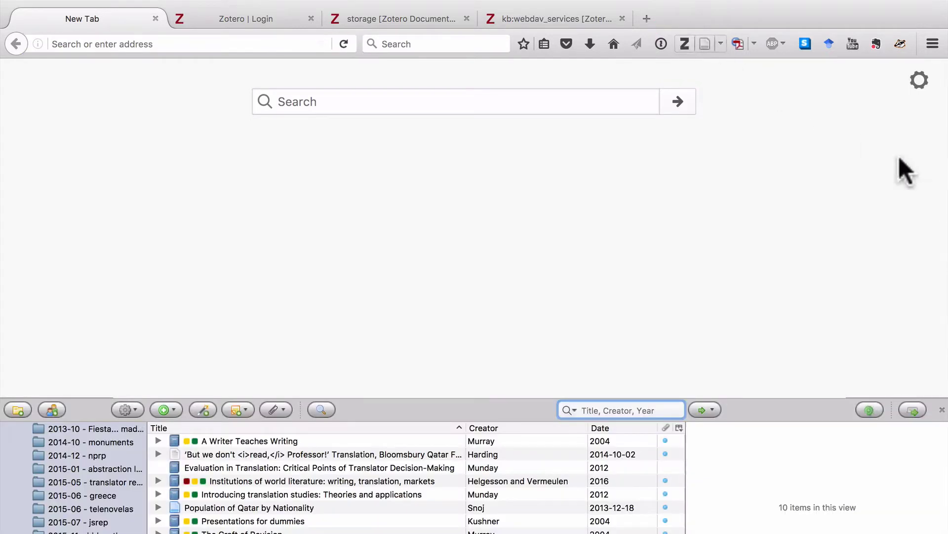
{"action": "left_click", "coordinate": [913, 410]}
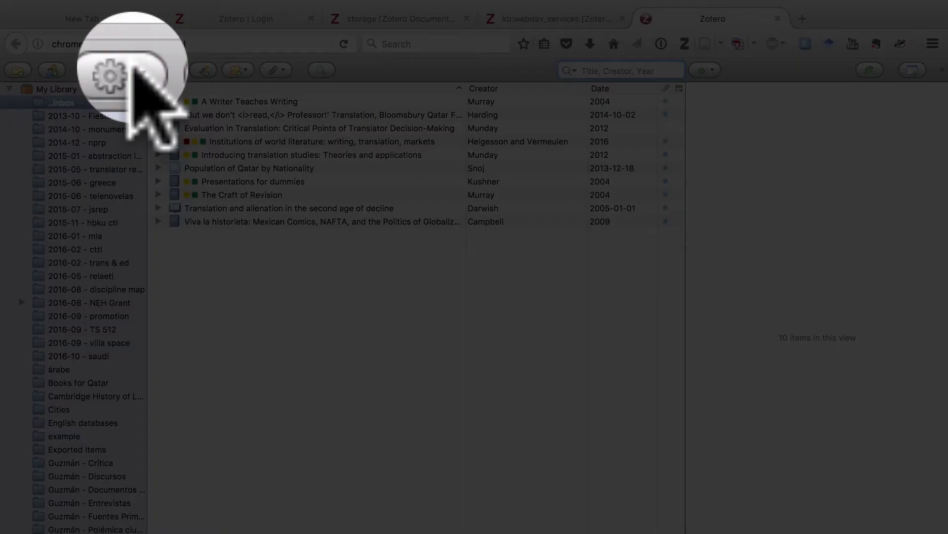
Show Zotero's Advanced > Files and Folders preferences with the custom data directory location.
{"action": "left_click", "coordinate": [127, 71]}
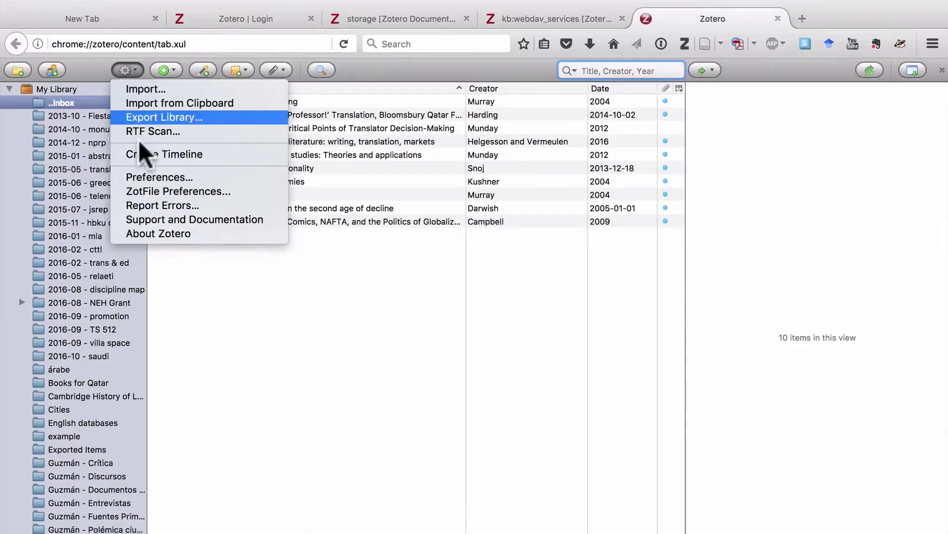
{"action": "left_click", "coordinate": [151, 187]}
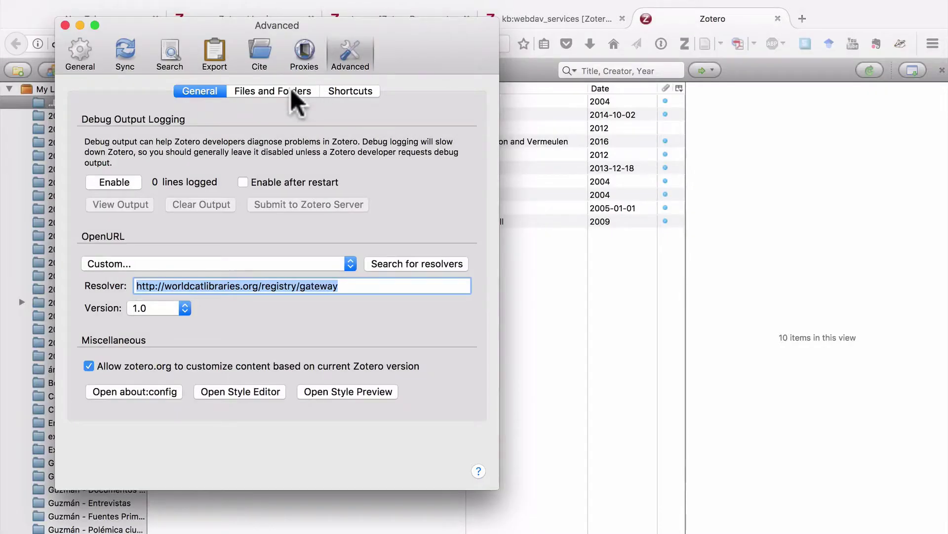
{"action": "left_click", "coordinate": [289, 89]}
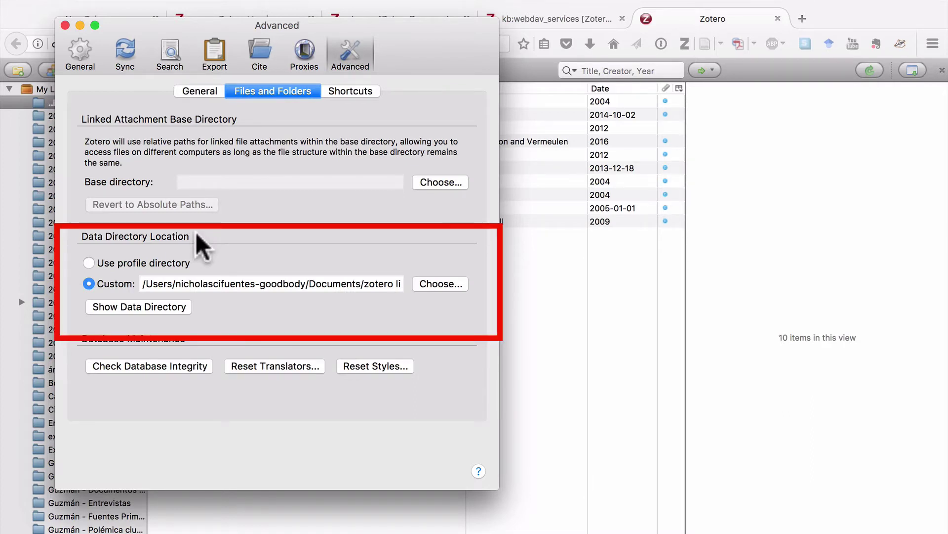
{"action": "left_click", "coordinate": [179, 306]}
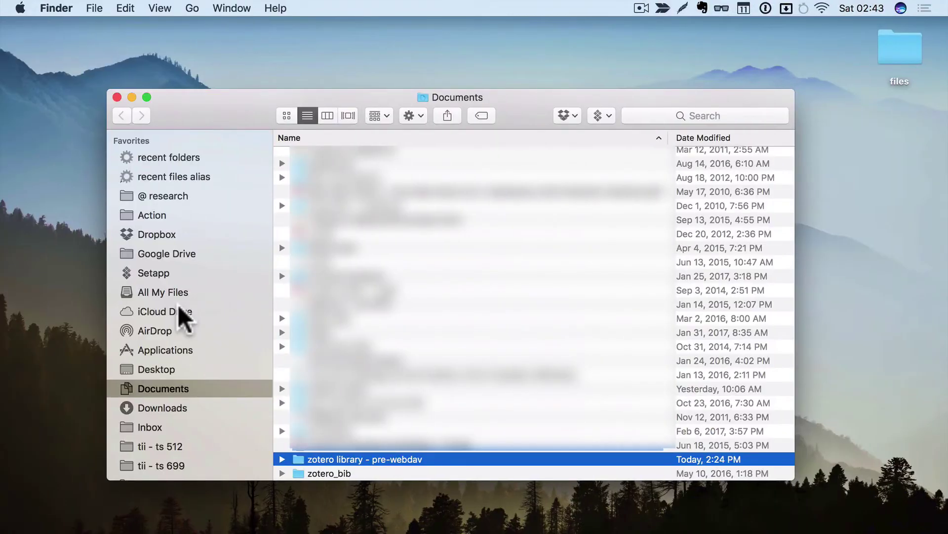
{"action": "double_click", "coordinate": [339, 459]}
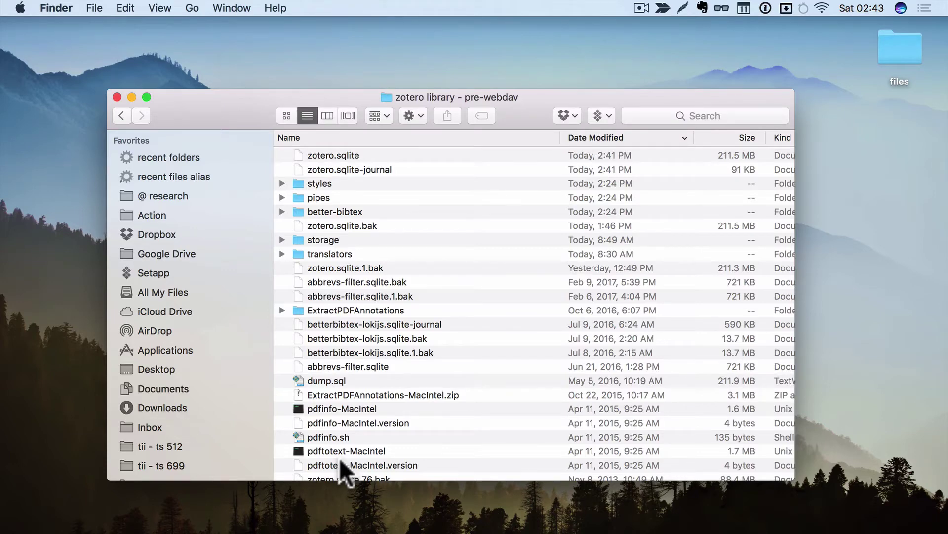
{"action": "scroll", "coordinate": [357, 266], "scroll_direction": "down", "scroll_amount": 2}
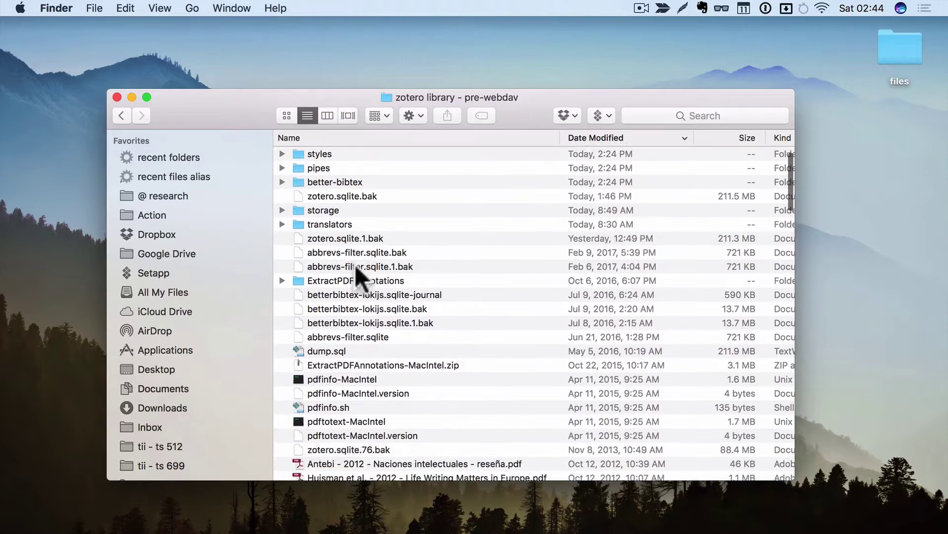
{"action": "scroll", "coordinate": [354, 265], "scroll_direction": "up", "scroll_amount": 2}
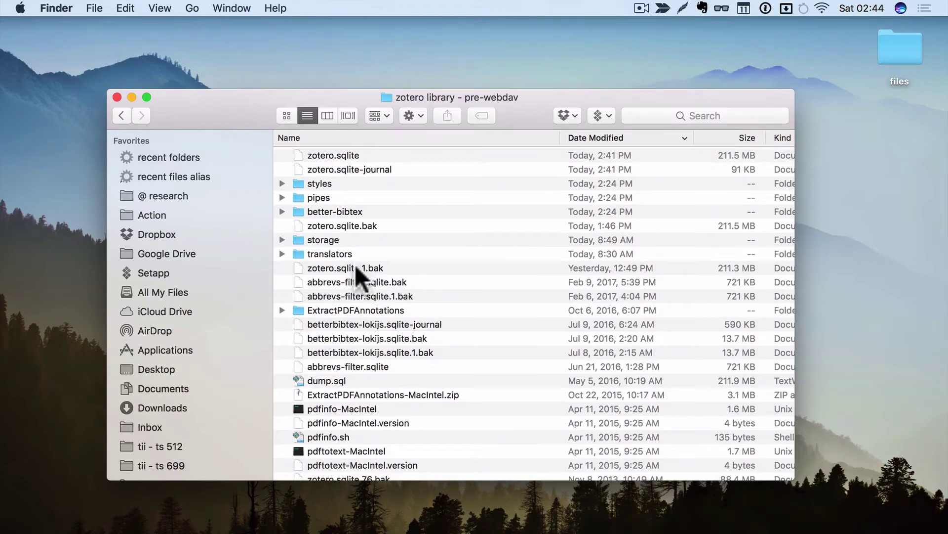
{"action": "left_click", "coordinate": [123, 115]}
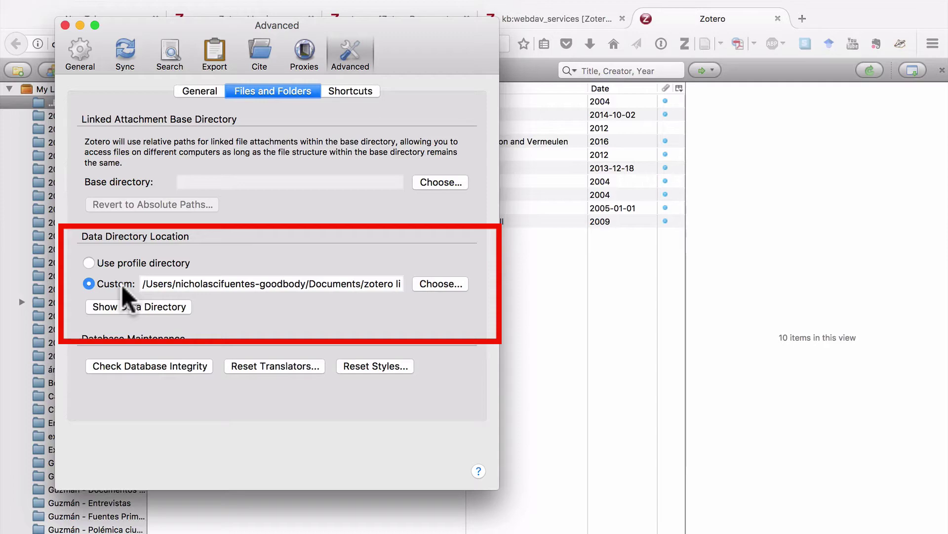
{"action": "left_click", "coordinate": [126, 305]}
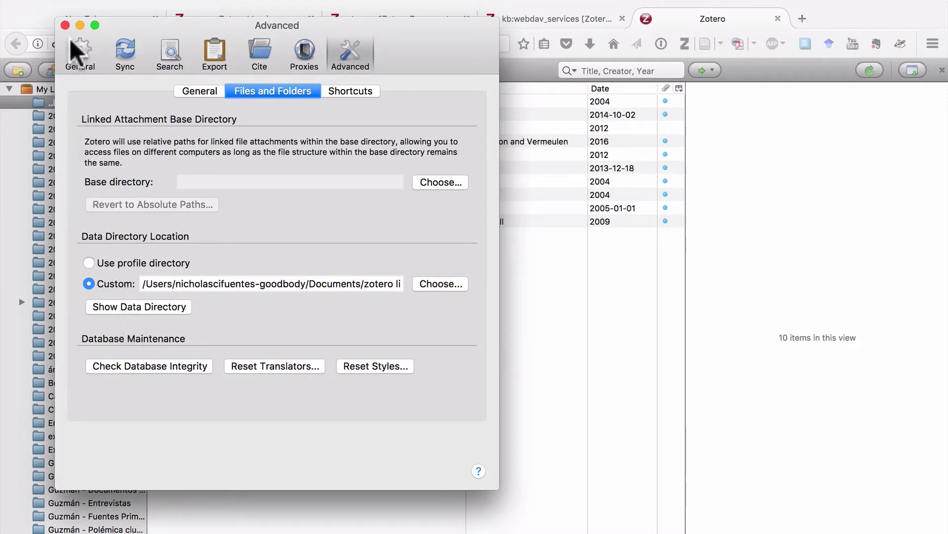
Close Preferences, load zotero.org's Register page, and return to the Zotero library tab.
{"action": "left_click", "coordinate": [66, 24]}
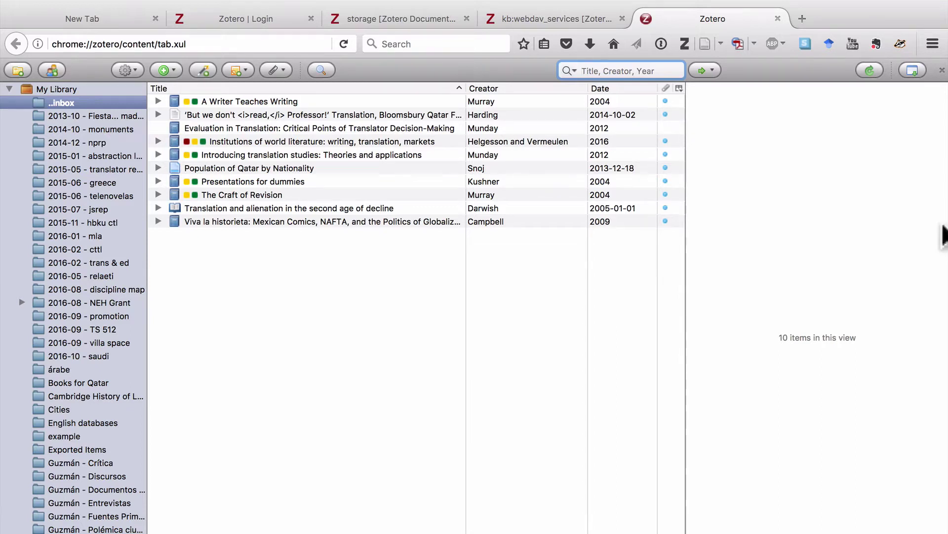
{"action": "left_click", "coordinate": [239, 14]}
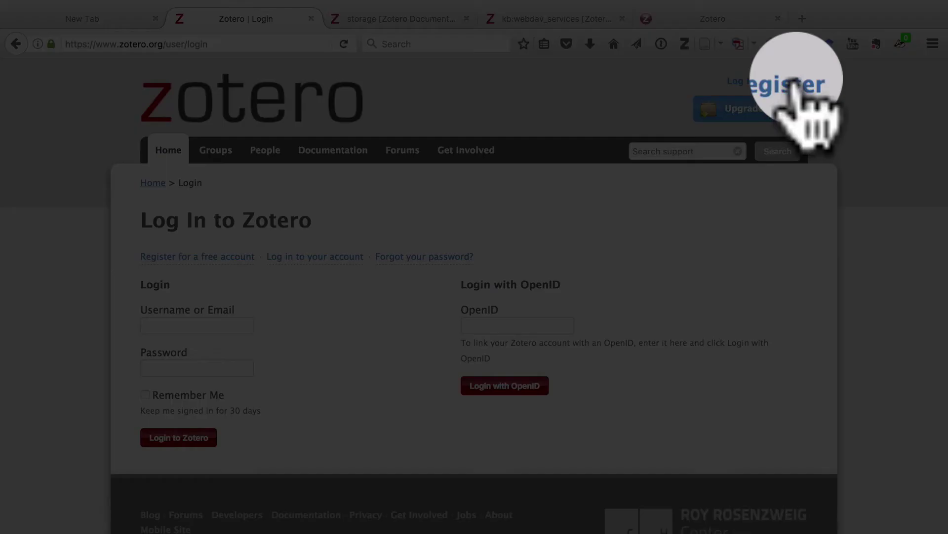
{"action": "left_click", "coordinate": [790, 81]}
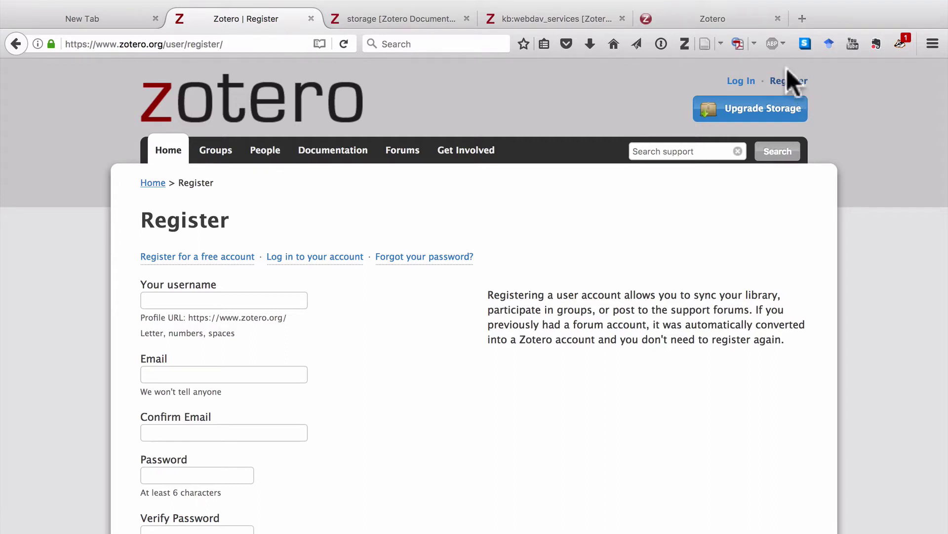
{"action": "left_click", "coordinate": [735, 19]}
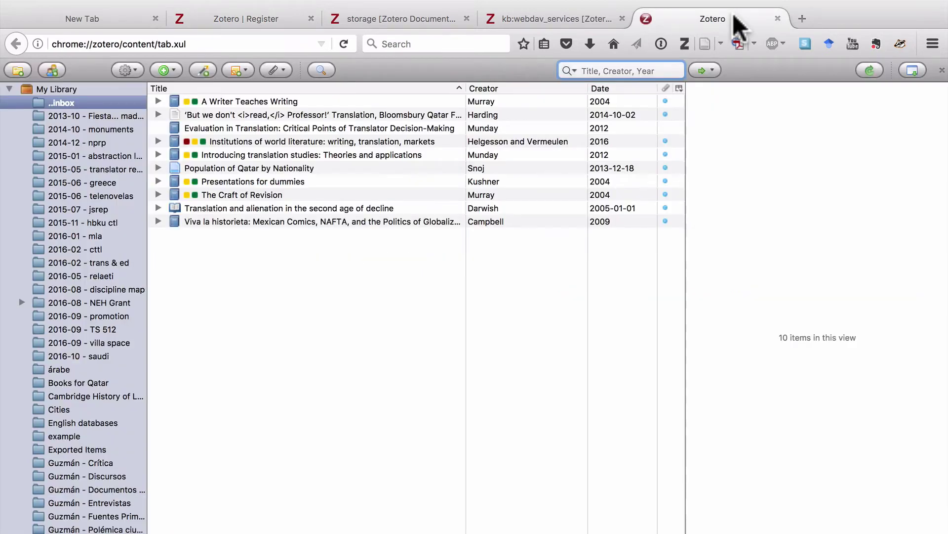
Review the Sync preferences (logged in, Zotero storage), then start Sync with Zotero Server.
{"action": "left_click", "coordinate": [124, 70]}
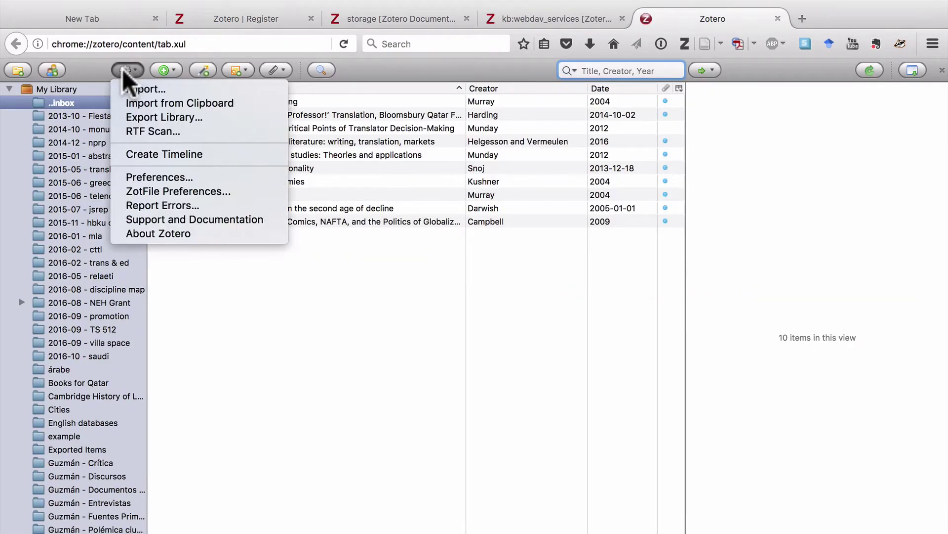
{"action": "left_click", "coordinate": [150, 178]}
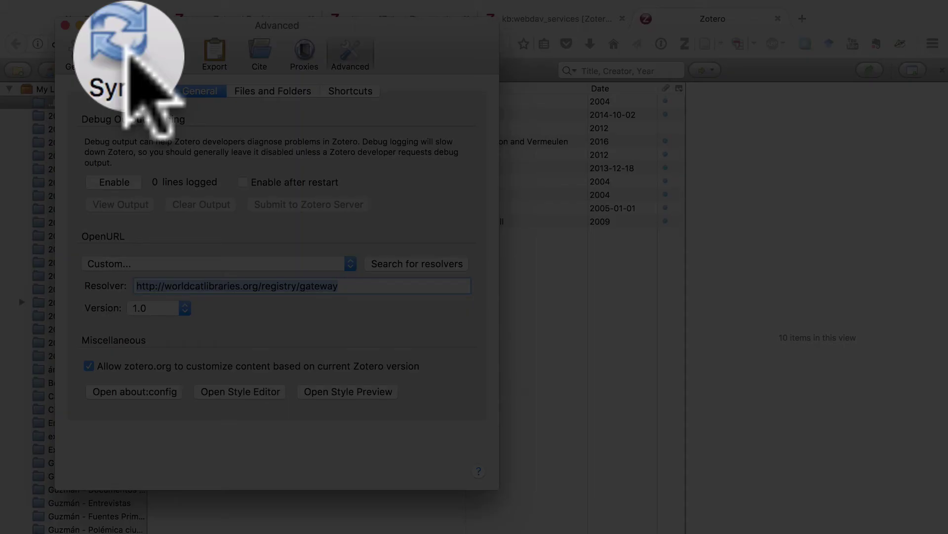
{"action": "left_click", "coordinate": [126, 52]}
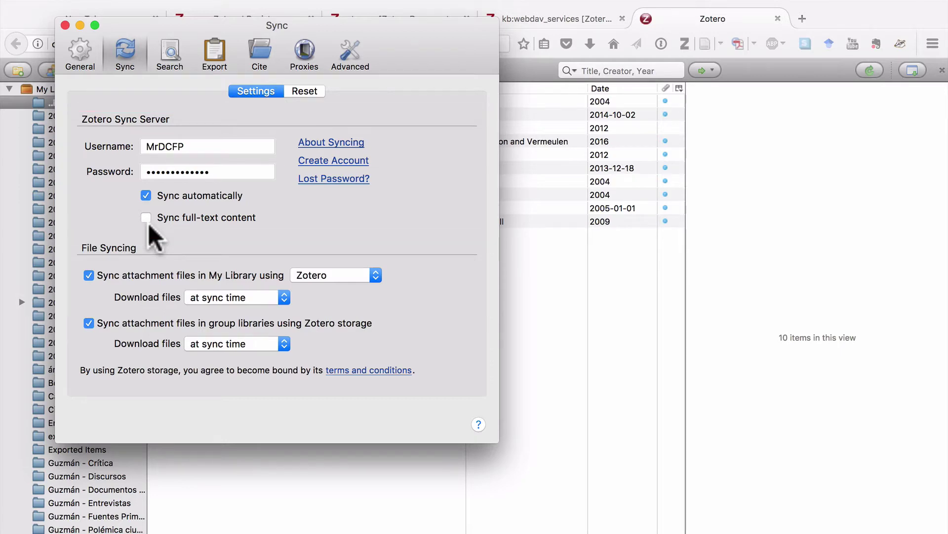
{"action": "left_click", "coordinate": [64, 24]}
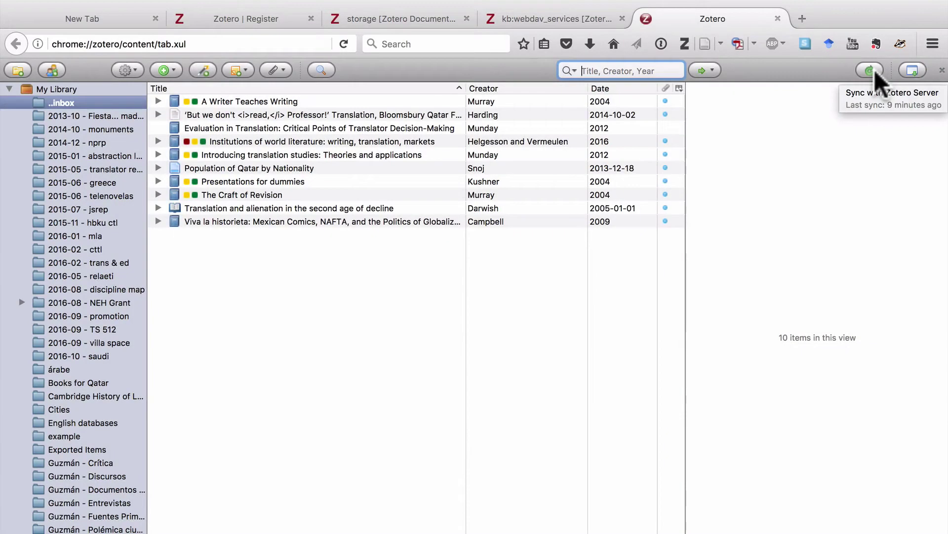
{"action": "left_click", "coordinate": [870, 71]}
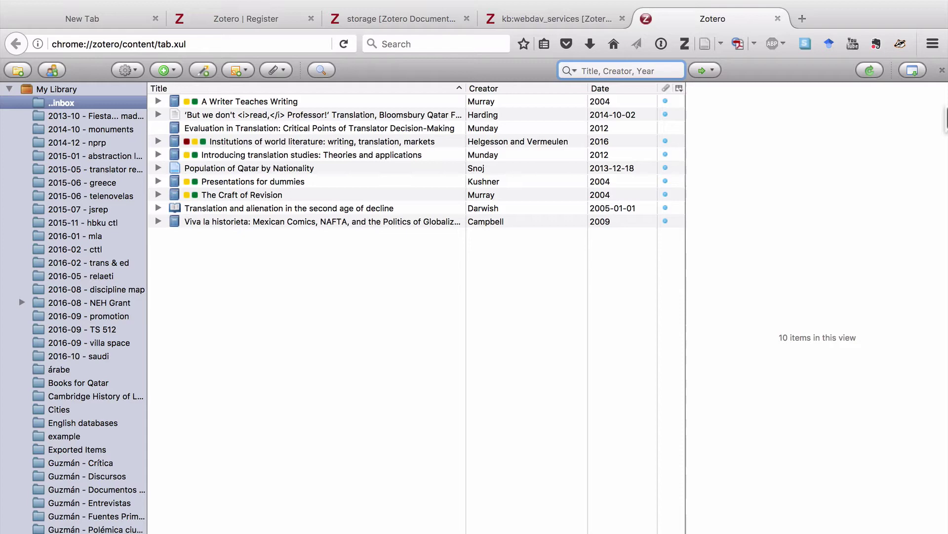
Log in to zotero.org, filling the credentials from the password manager.
{"action": "left_click", "coordinate": [268, 18]}
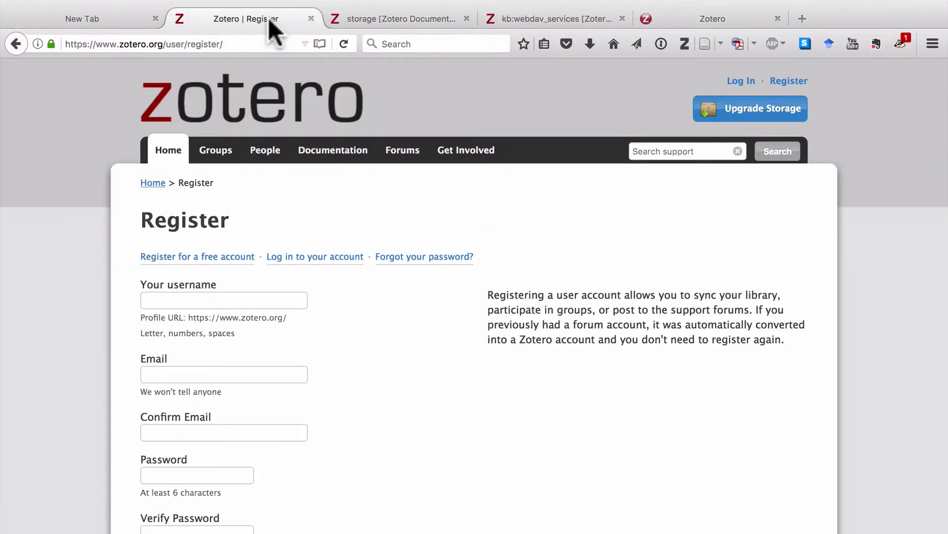
{"action": "left_click", "coordinate": [741, 81]}
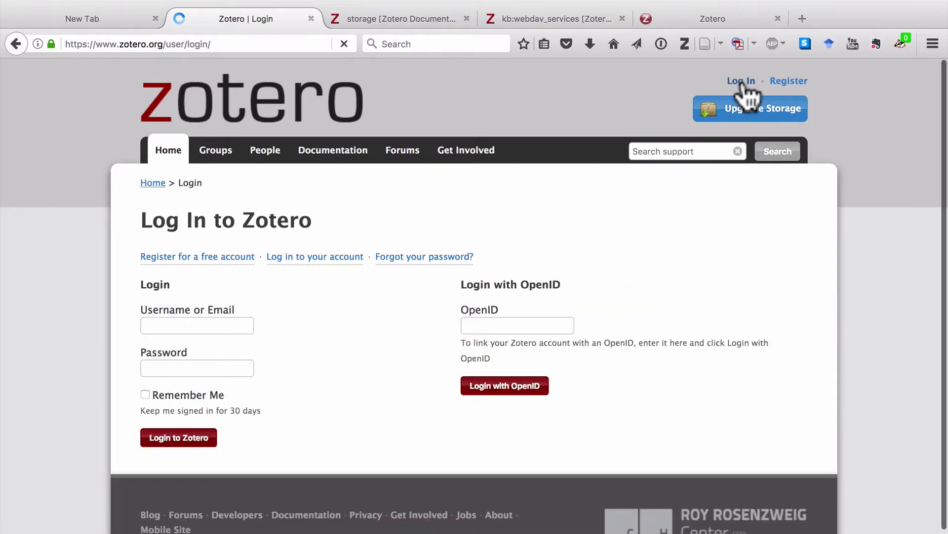
{"action": "left_click", "coordinate": [660, 42]}
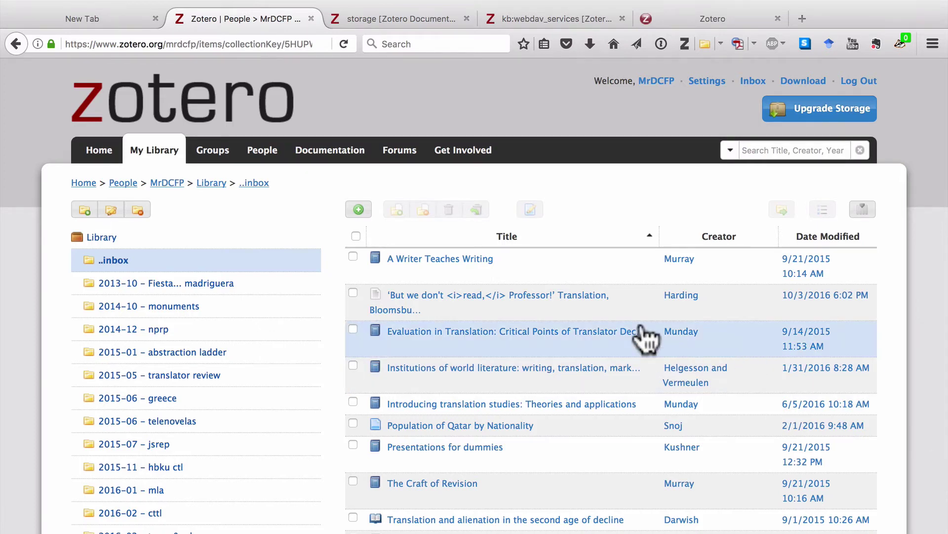
Check the synced 'A Writer Teaches Writing' item's attachments online, then go back to Zotero.
{"action": "left_click", "coordinate": [481, 270]}
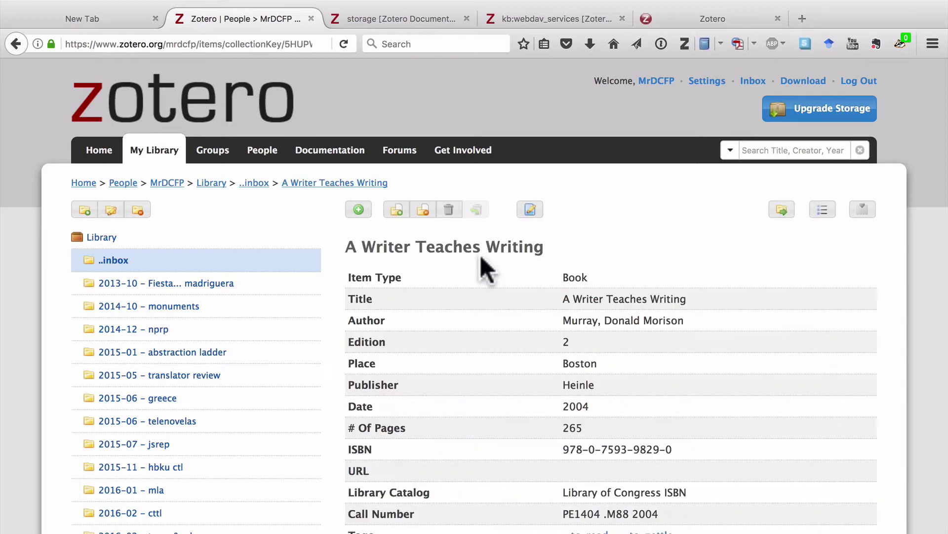
{"action": "scroll", "coordinate": [481, 278], "scroll_direction": "down", "scroll_amount": 5}
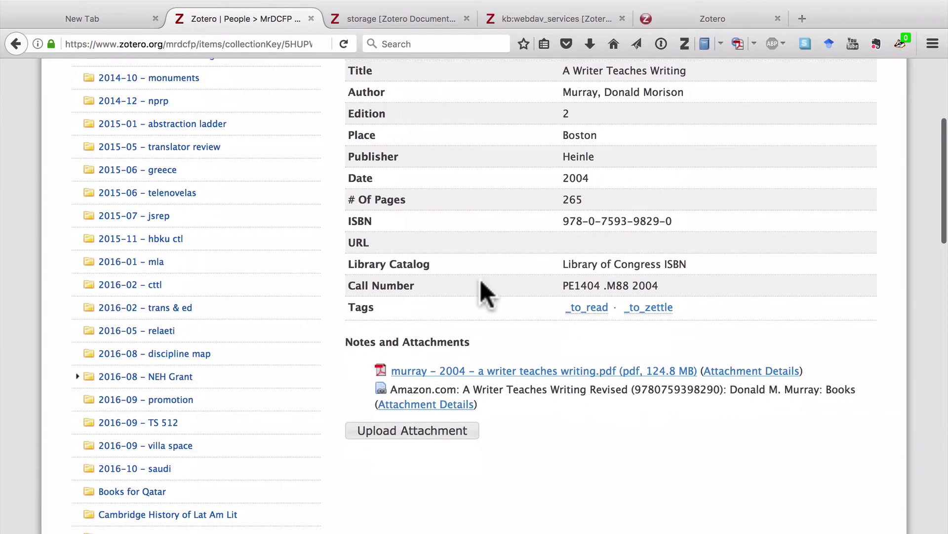
{"action": "scroll", "coordinate": [482, 375], "scroll_direction": "up", "scroll_amount": 5}
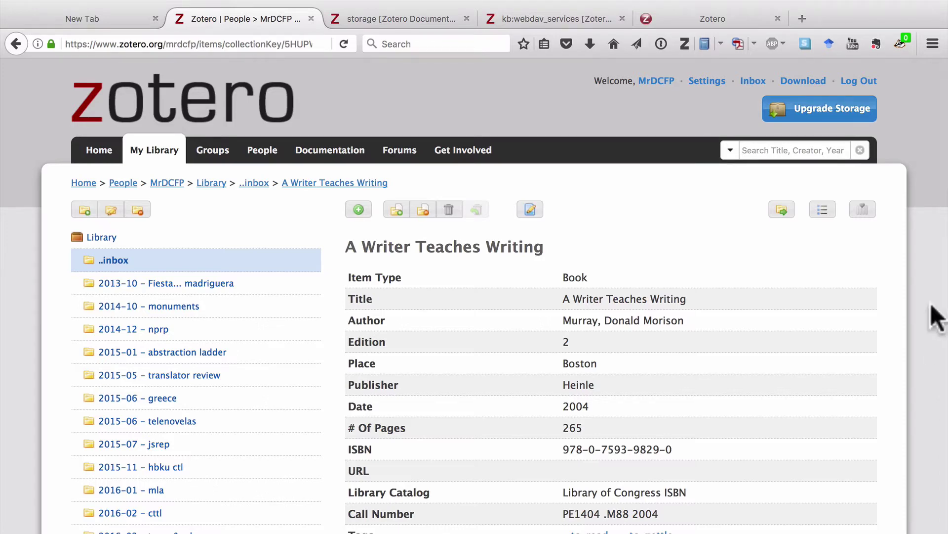
{"action": "left_click", "coordinate": [738, 22]}
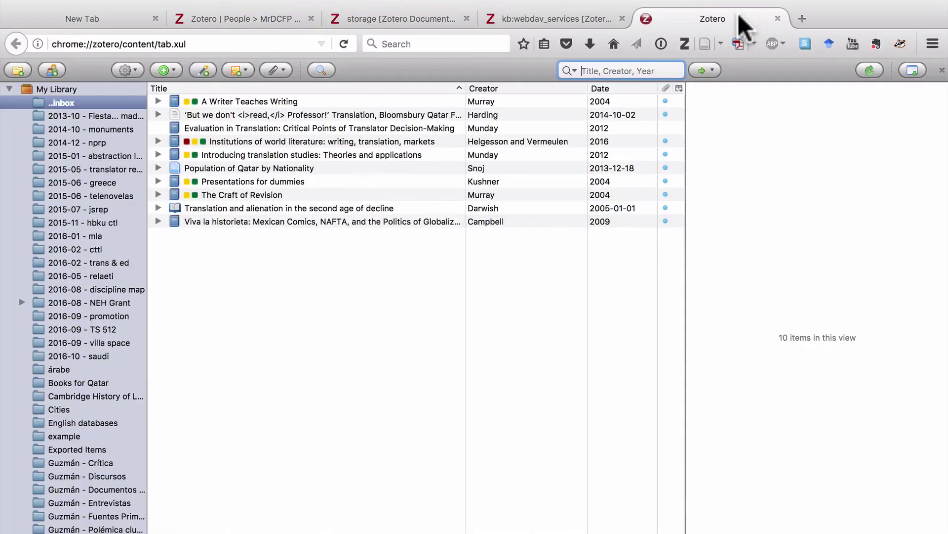
Open Zotero Preferences on the Sync pane, showing attachments syncing via Zotero storage.
{"action": "left_click", "coordinate": [124, 70]}
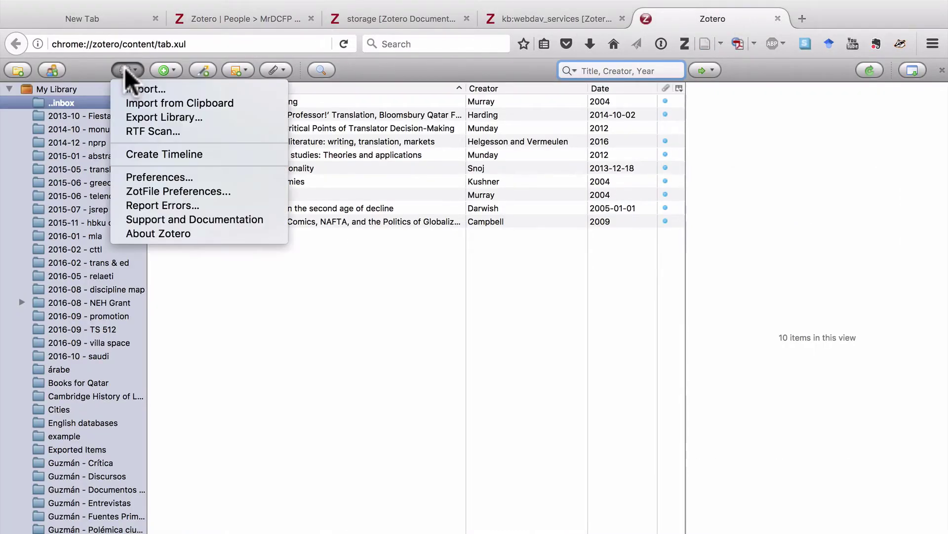
{"action": "left_click", "coordinate": [151, 177]}
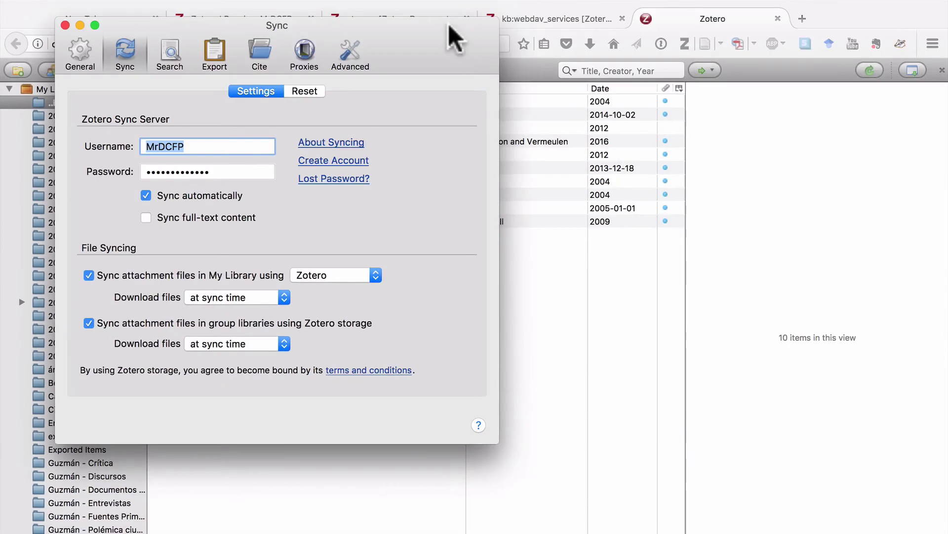
Close Sync preferences and view the Zotero File Storage page with its 300 MB free tier and pricing.
{"action": "left_click", "coordinate": [64, 26]}
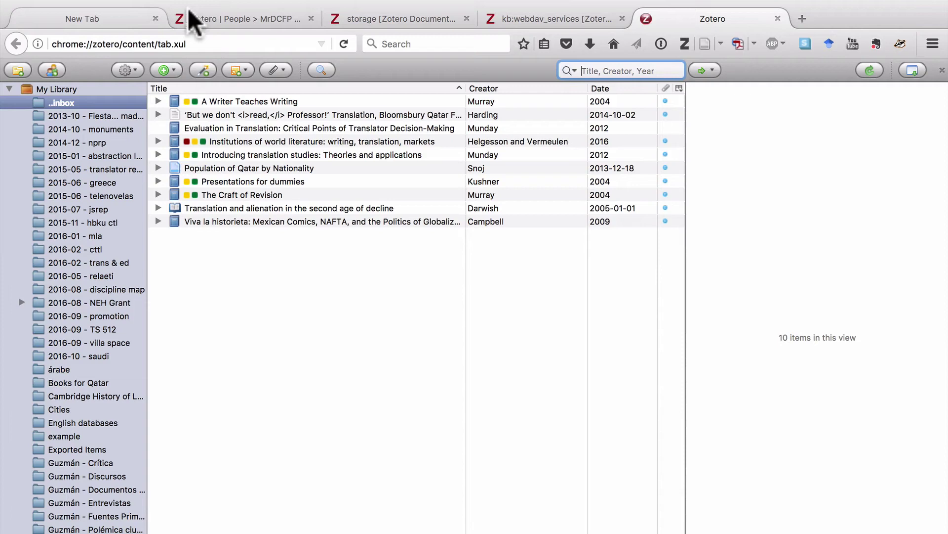
{"action": "left_click", "coordinate": [209, 17]}
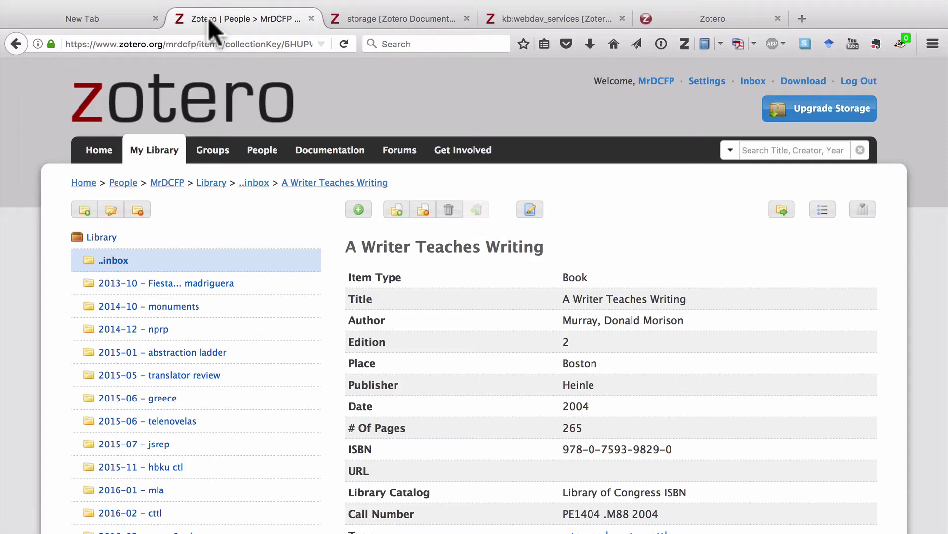
{"action": "left_click", "coordinate": [358, 16]}
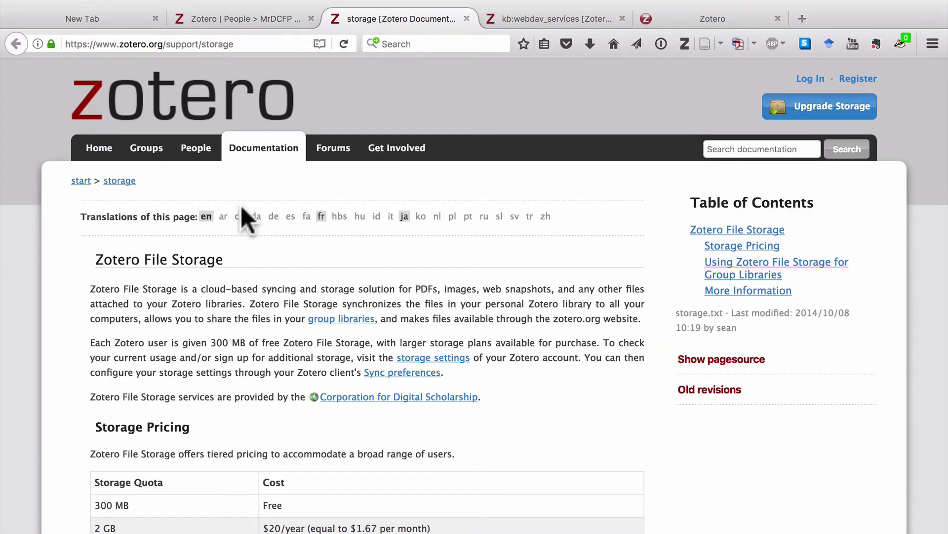
{"action": "scroll", "coordinate": [248, 262], "scroll_direction": "down", "scroll_amount": 5}
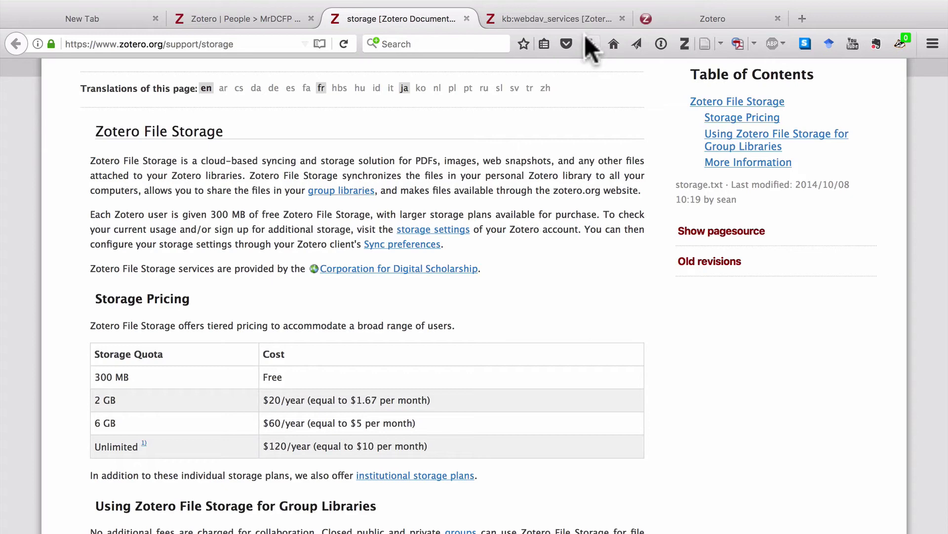
Follow the Box link in the WebDAV services list to Box's pricing page.
{"action": "left_click", "coordinate": [569, 16]}
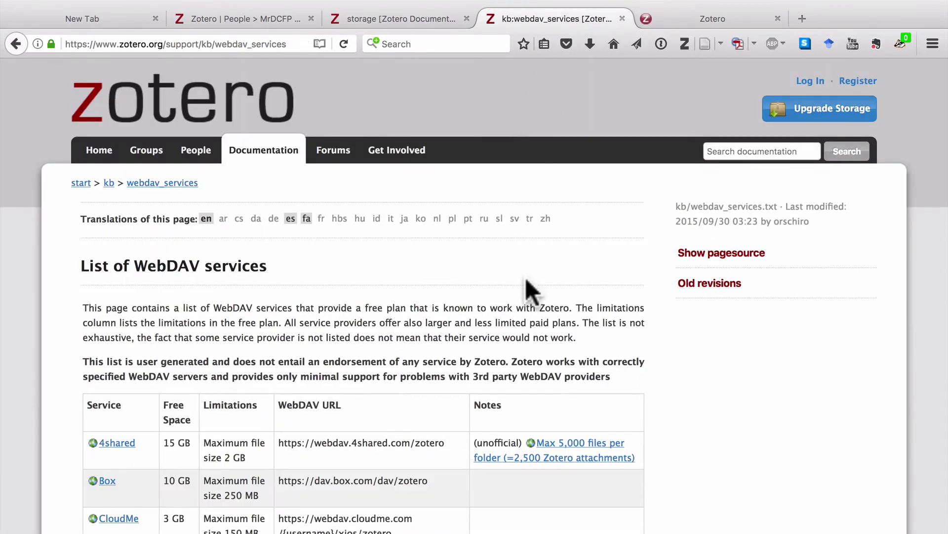
{"action": "scroll", "coordinate": [525, 276], "scroll_direction": "down", "scroll_amount": 3}
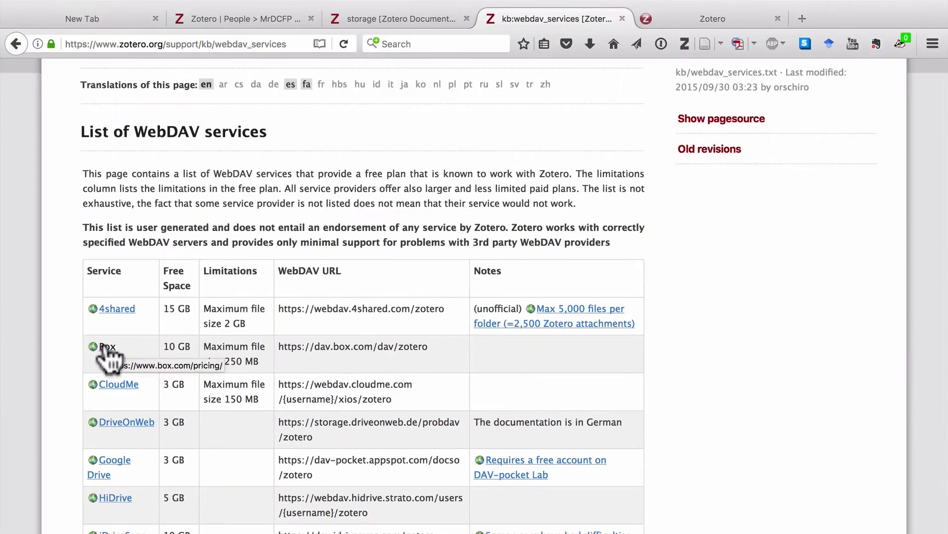
{"action": "left_click", "coordinate": [107, 348]}
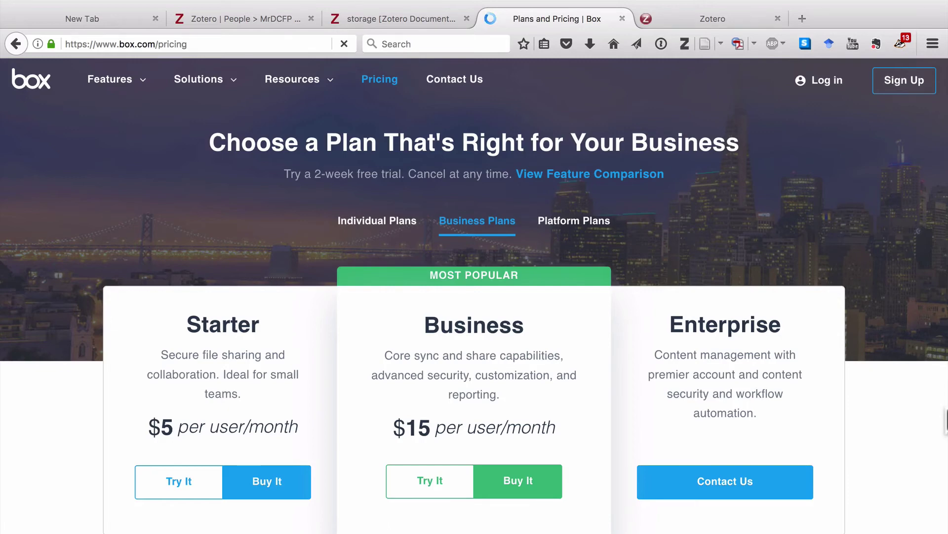
Open Box's free 10GB Individual sign-up page, then return to the Zotero library tab.
{"action": "left_click", "coordinate": [911, 76]}
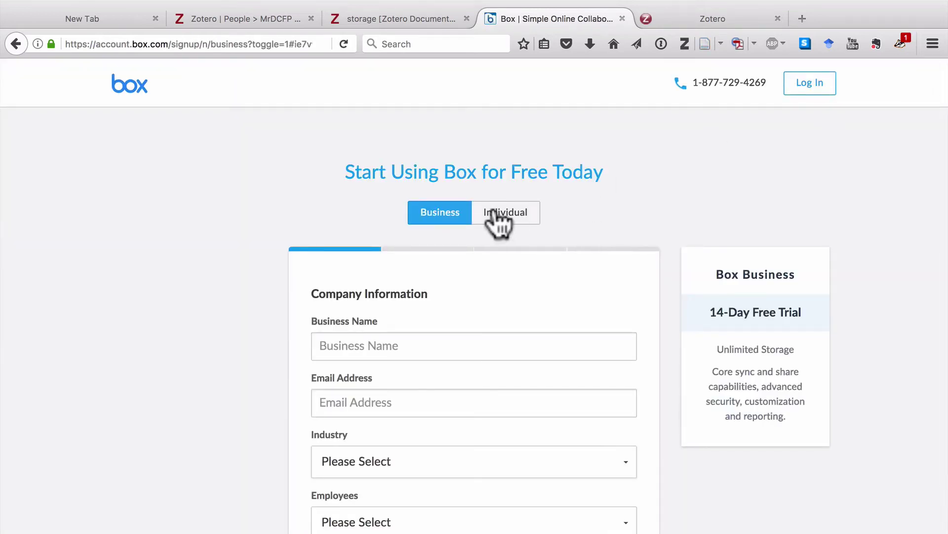
{"action": "left_click", "coordinate": [495, 212]}
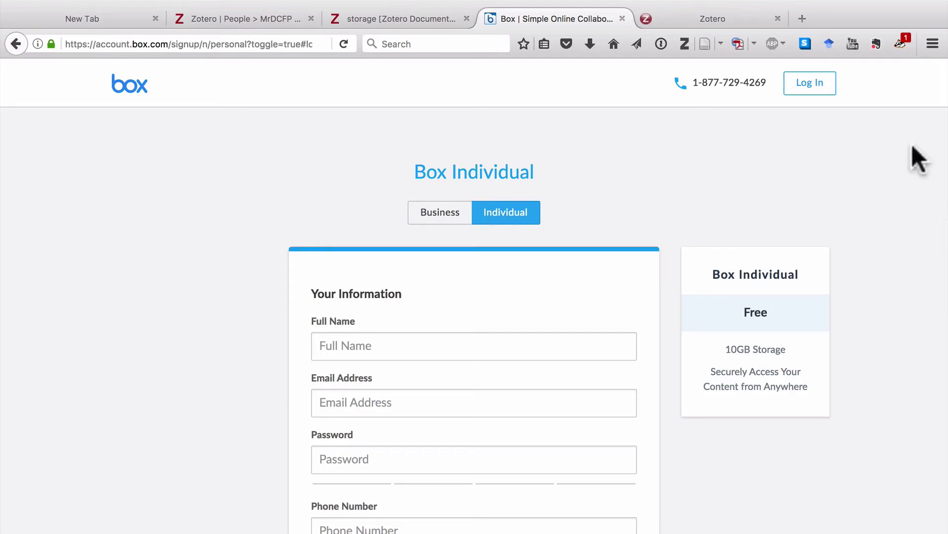
{"action": "left_click", "coordinate": [735, 20]}
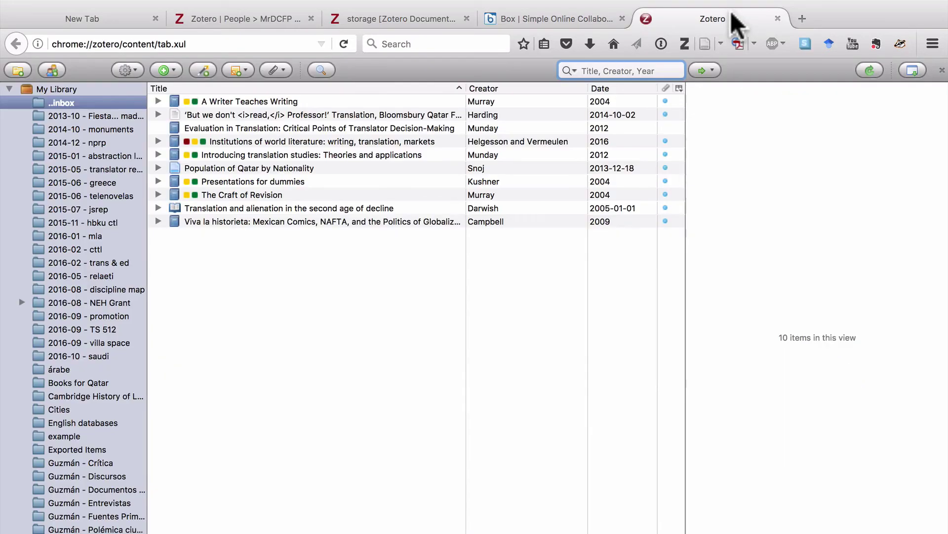
{"action": "left_click", "coordinate": [129, 71]}
{"action": "left_click", "coordinate": [149, 178]}
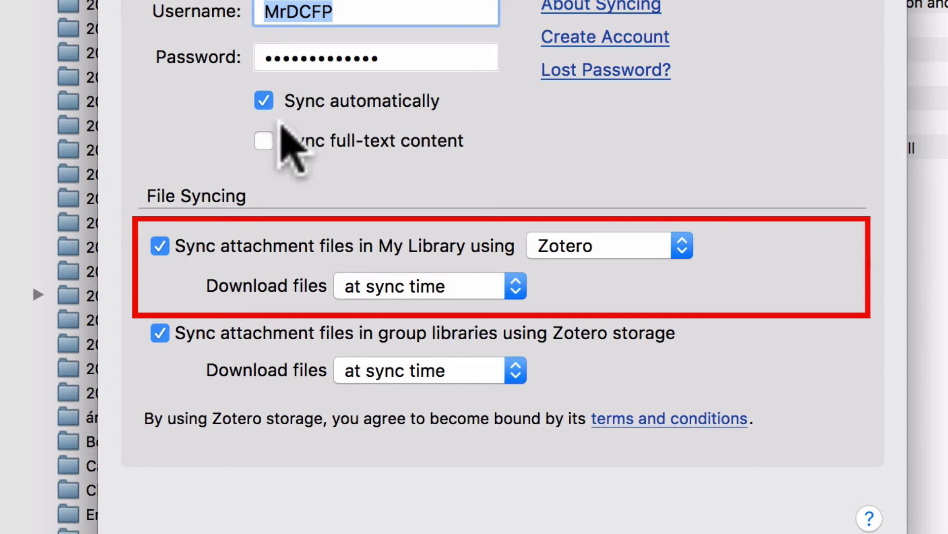
{"action": "left_click", "coordinate": [597, 245]}
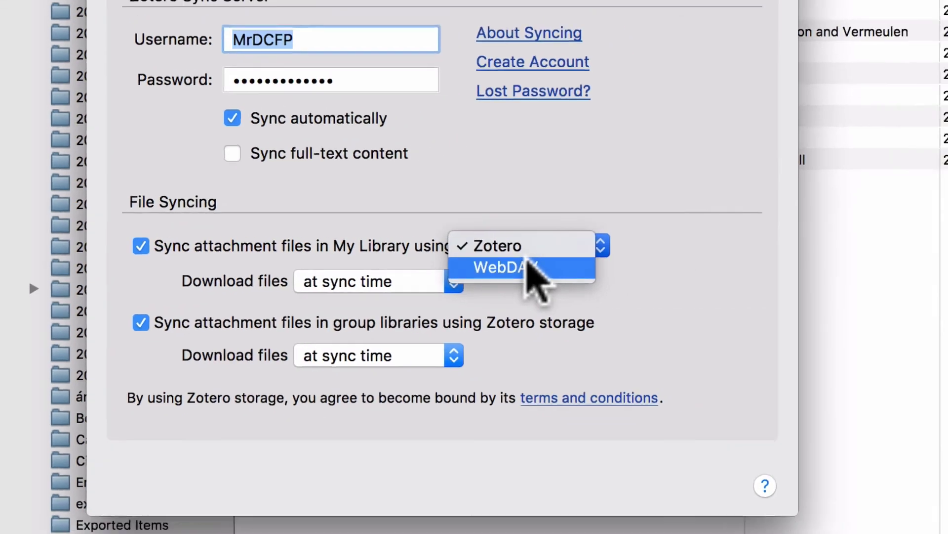
{"action": "left_click", "coordinate": [528, 262]}
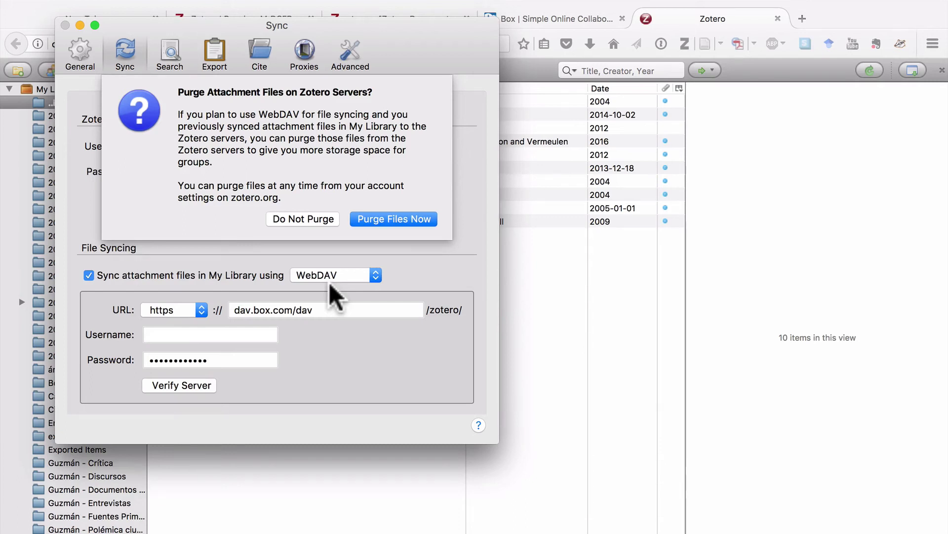
Choose Do Not Purge, verify the Box WebDAV server successfully, and close Preferences.
{"action": "left_click", "coordinate": [309, 217]}
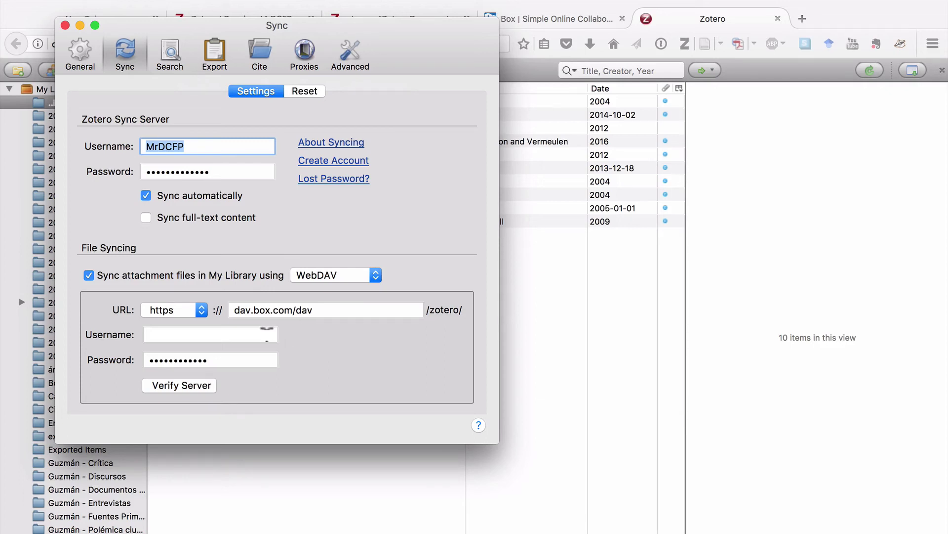
{"action": "left_click", "coordinate": [183, 386]}
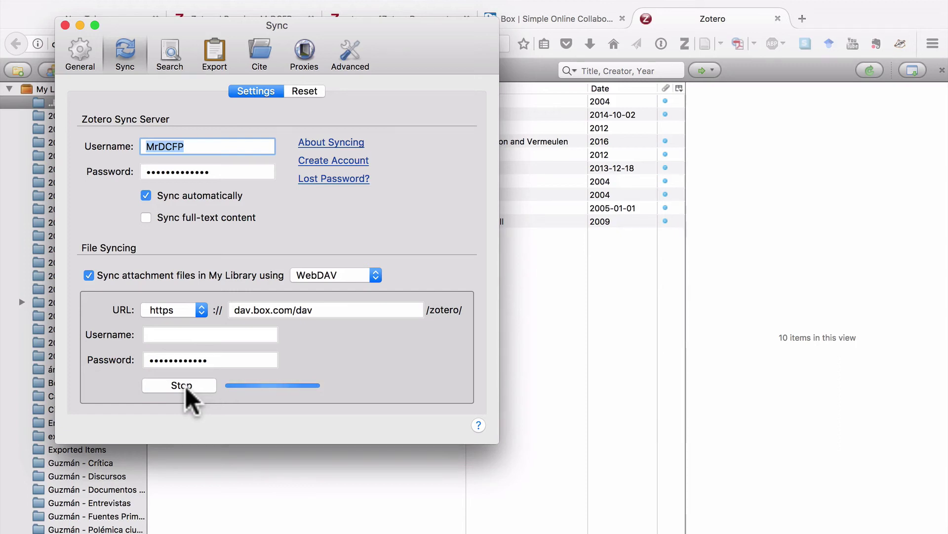
{"action": "left_click", "coordinate": [186, 388]}
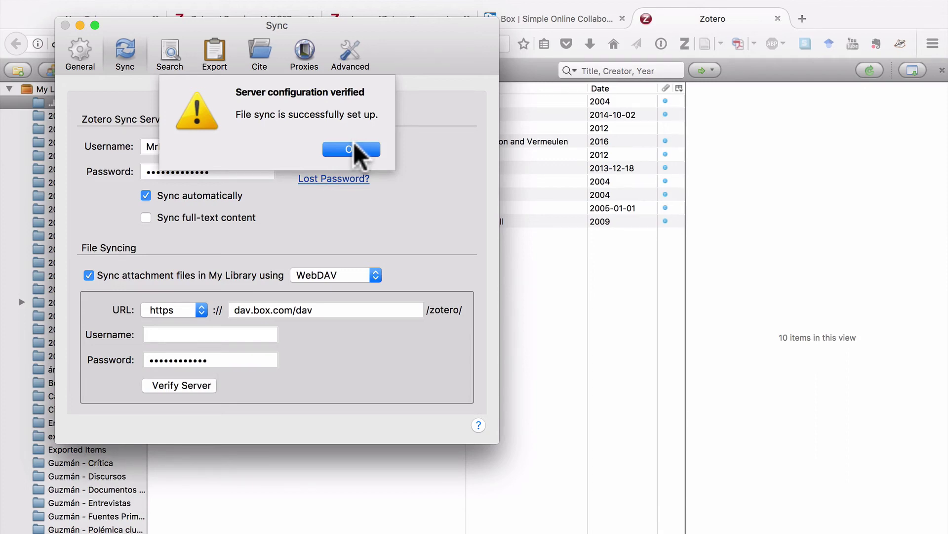
{"action": "left_click", "coordinate": [352, 149]}
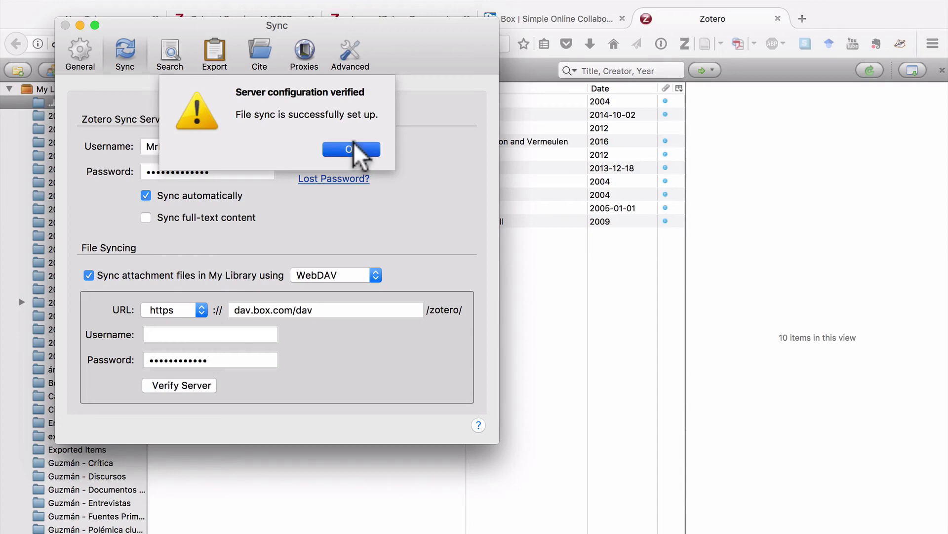
{"action": "left_click", "coordinate": [65, 25]}
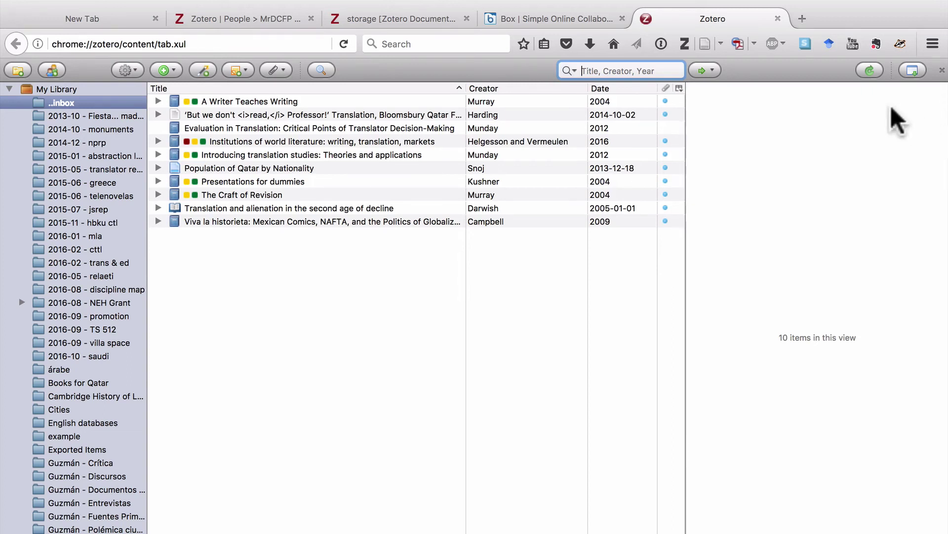
Sync the library now, review the item on the zotero.org web library and Box page, then return.
{"action": "left_click", "coordinate": [870, 71]}
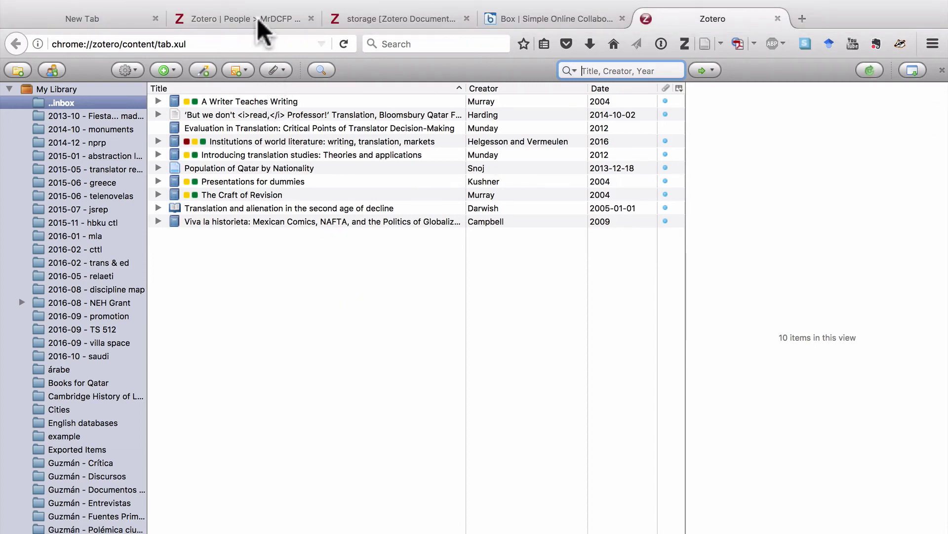
{"action": "left_click", "coordinate": [257, 17]}
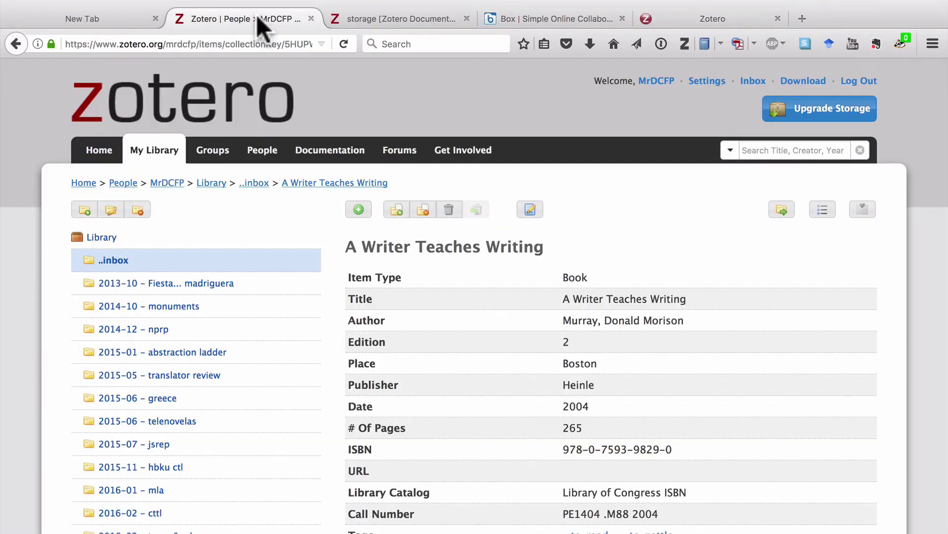
{"action": "scroll", "coordinate": [420, 235], "scroll_direction": "down", "scroll_amount": 5}
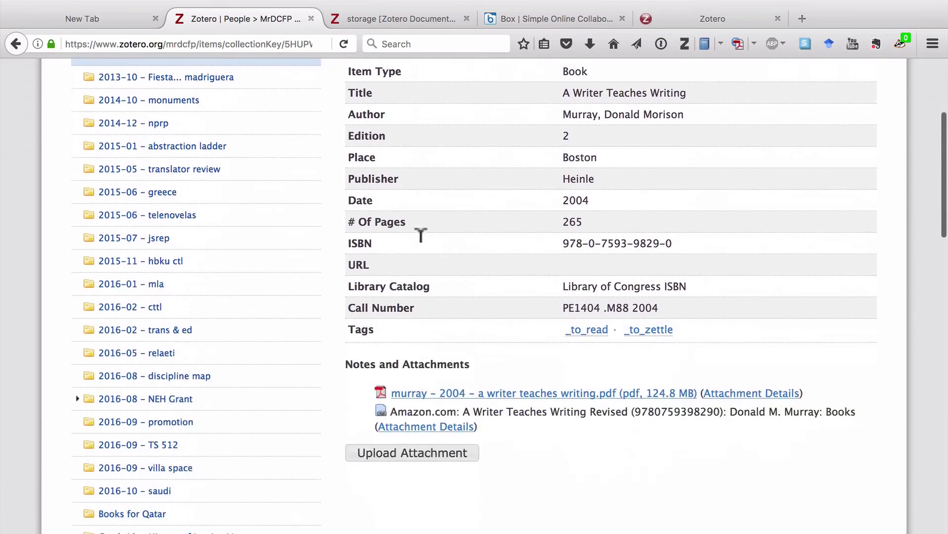
{"action": "scroll", "coordinate": [421, 235], "scroll_direction": "up", "scroll_amount": 5}
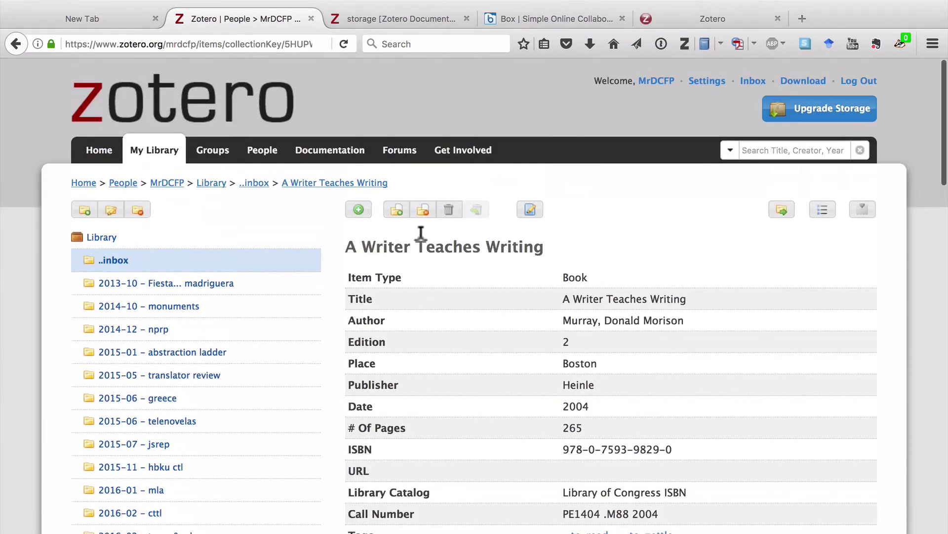
{"action": "left_click", "coordinate": [679, 17]}
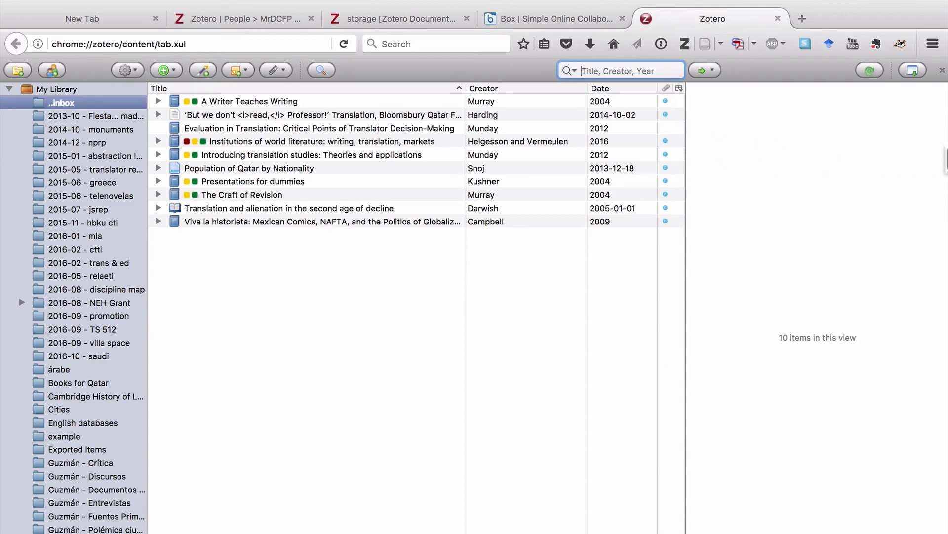
{"action": "left_click", "coordinate": [547, 21]}
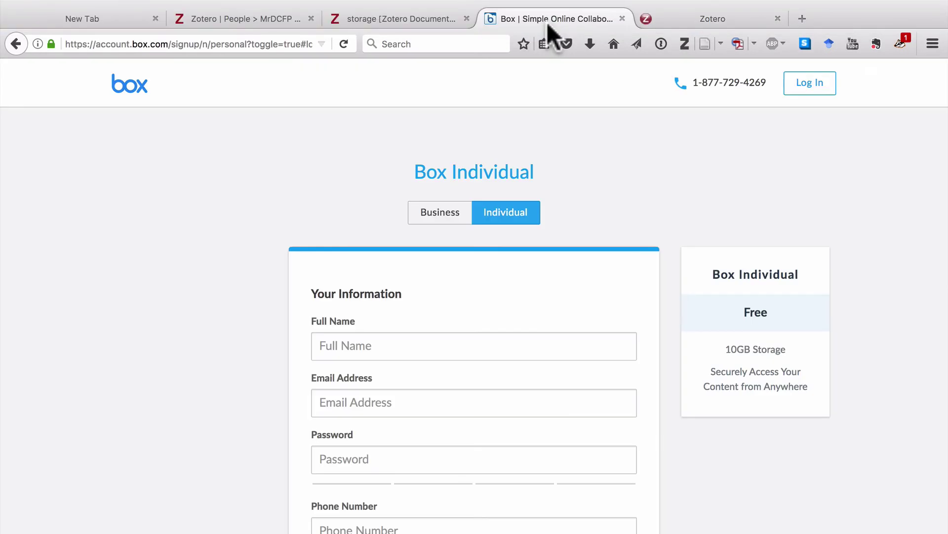
{"action": "left_click", "coordinate": [707, 18]}
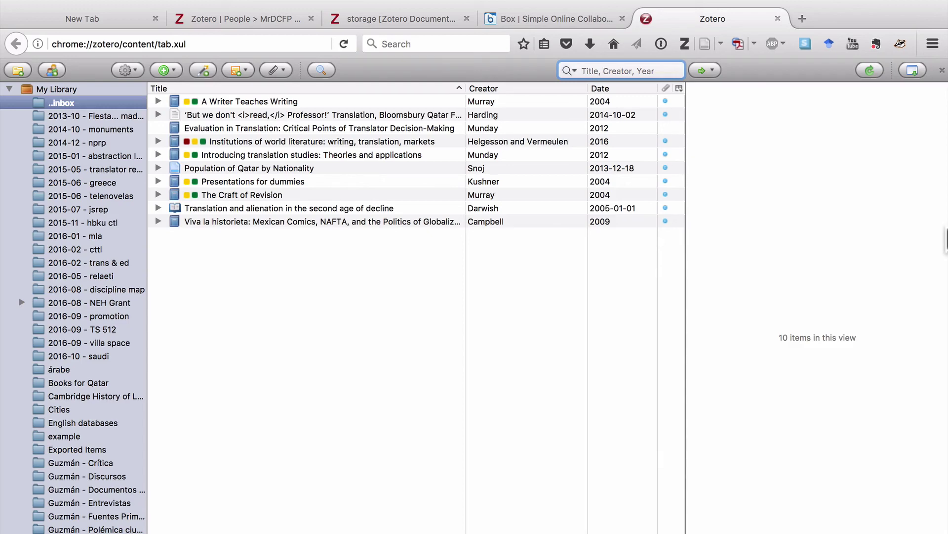
Check the data directory under Advanced > Files and Folders in Preferences, then show the Sync pane.
{"action": "left_click", "coordinate": [128, 70]}
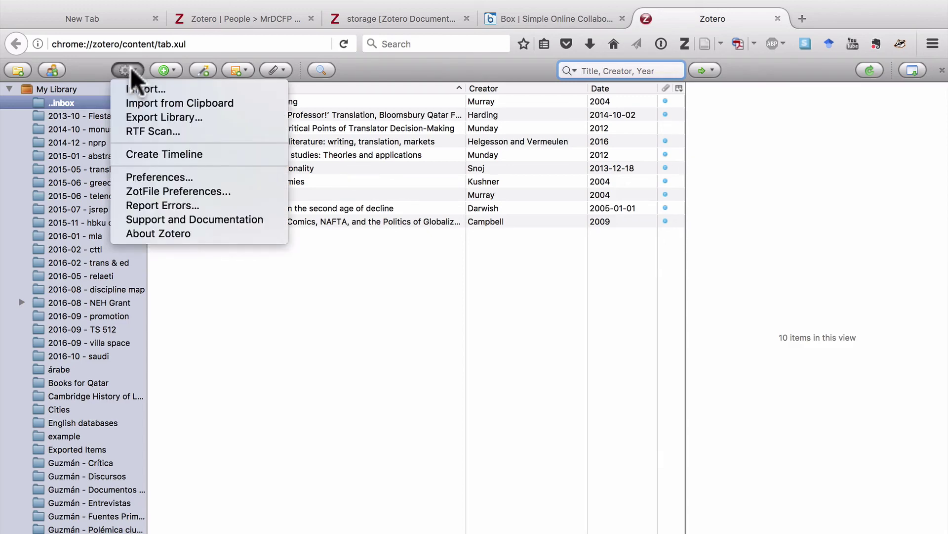
{"action": "left_click", "coordinate": [159, 177]}
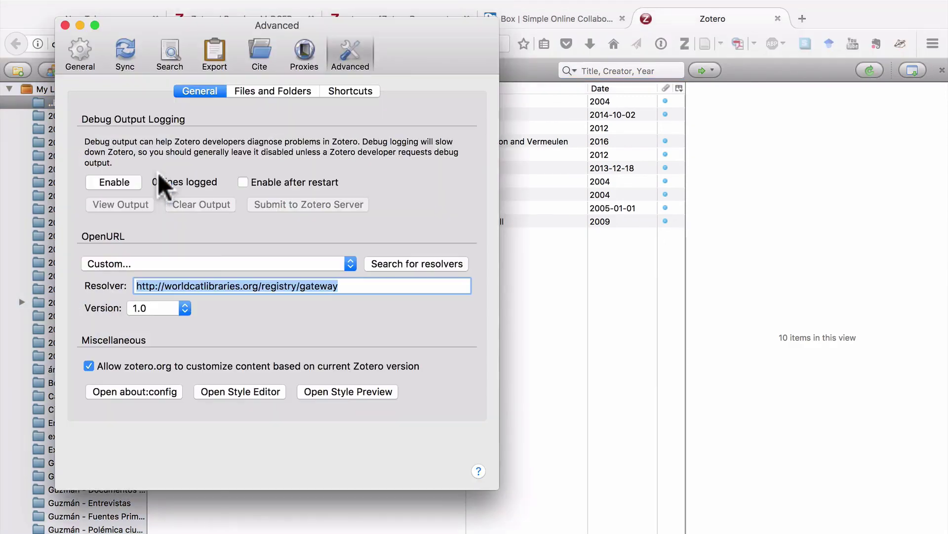
{"action": "left_click", "coordinate": [256, 87]}
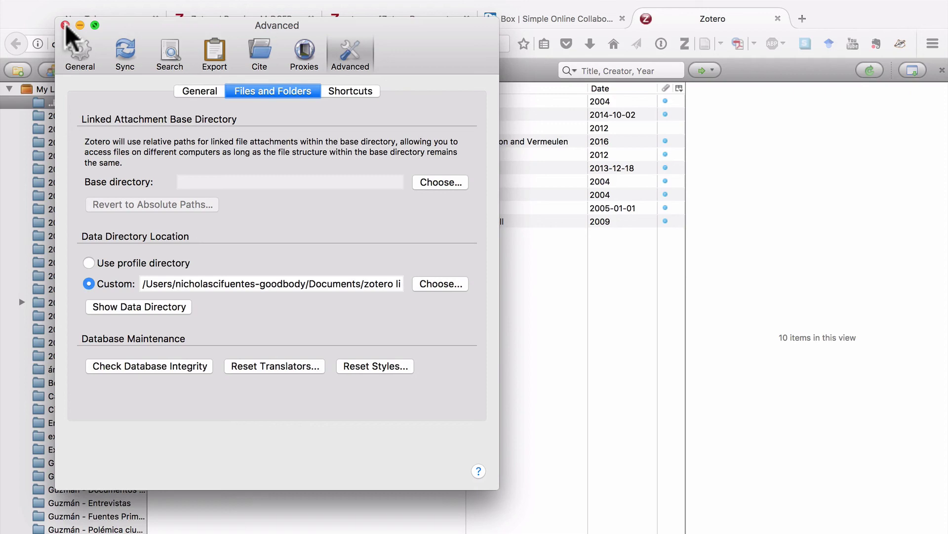
{"action": "left_click", "coordinate": [127, 55]}
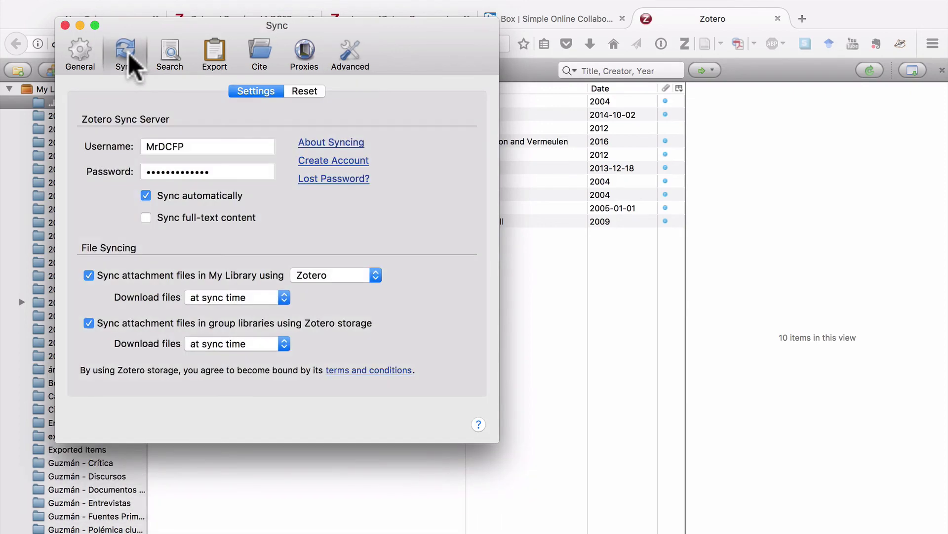